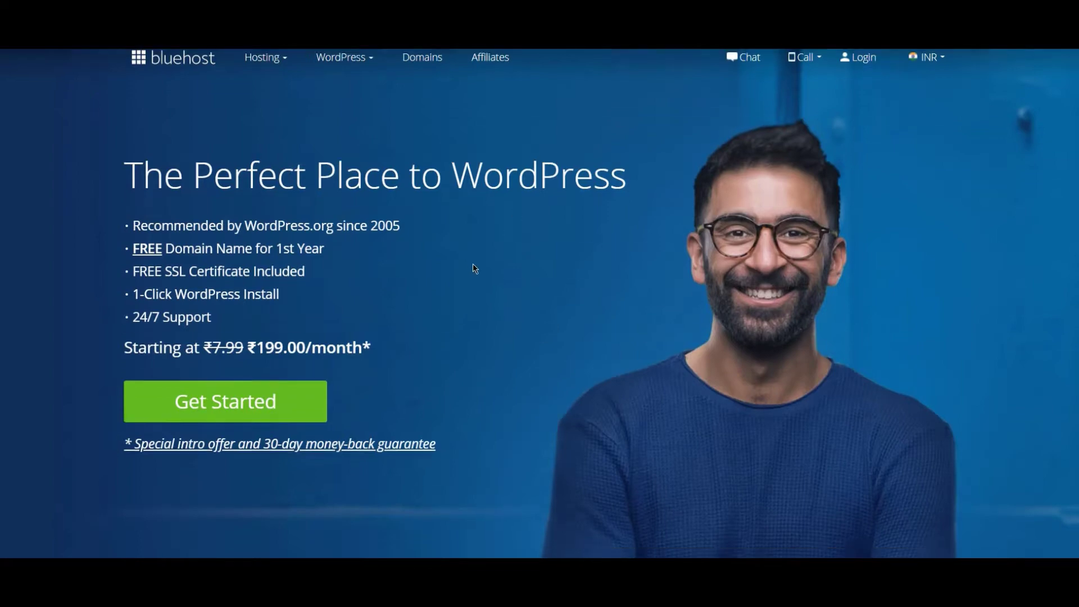
Examine the Bluehost homepage's hosting features, WP Pro section, expert support details, pricing notes and footer links.
scroll(471, 268, down, 10)
scroll(473, 263, up, 1)
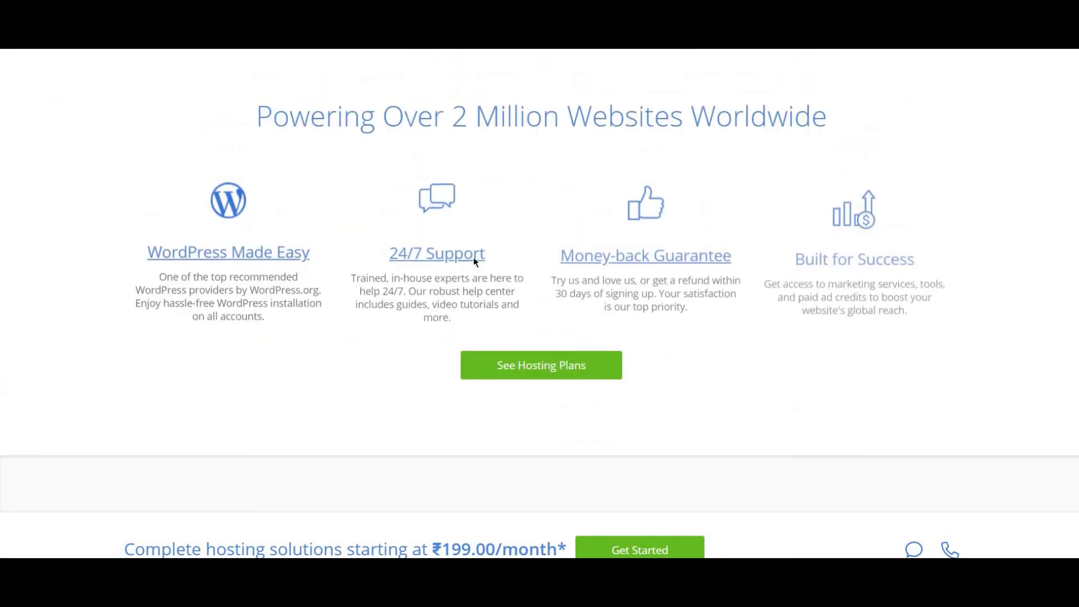
scroll(473, 258, up, 1)
scroll(474, 262, down, 1)
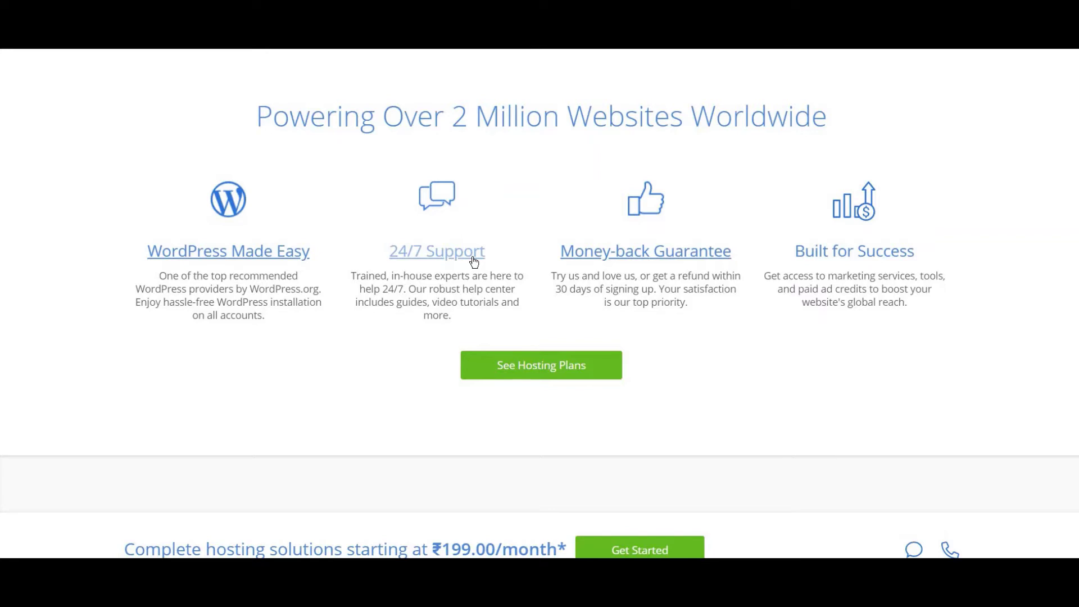
scroll(539, 282, down, 6)
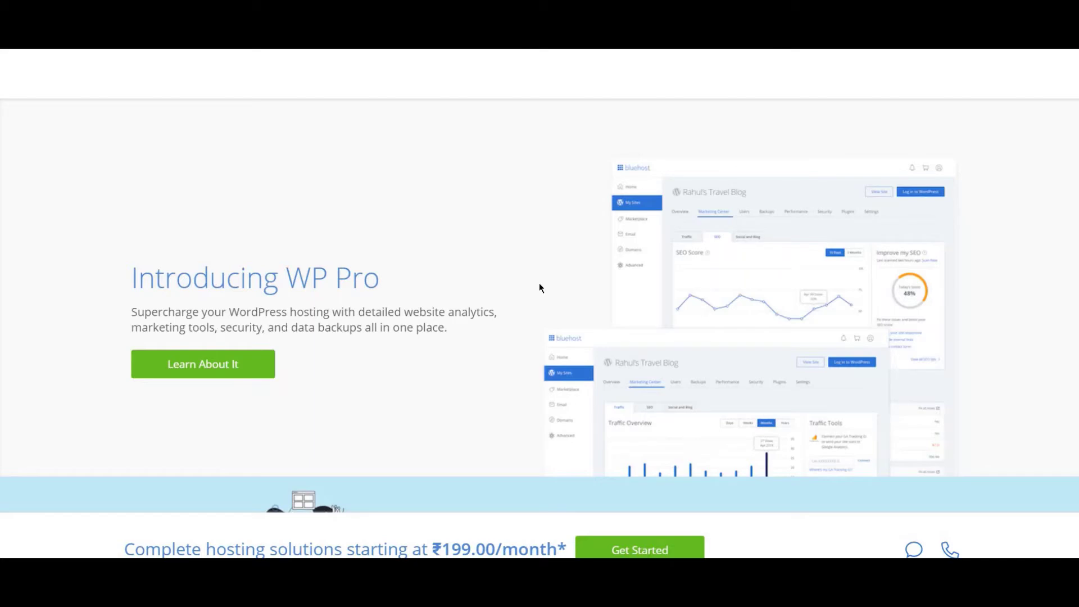
scroll(557, 285, down, 6)
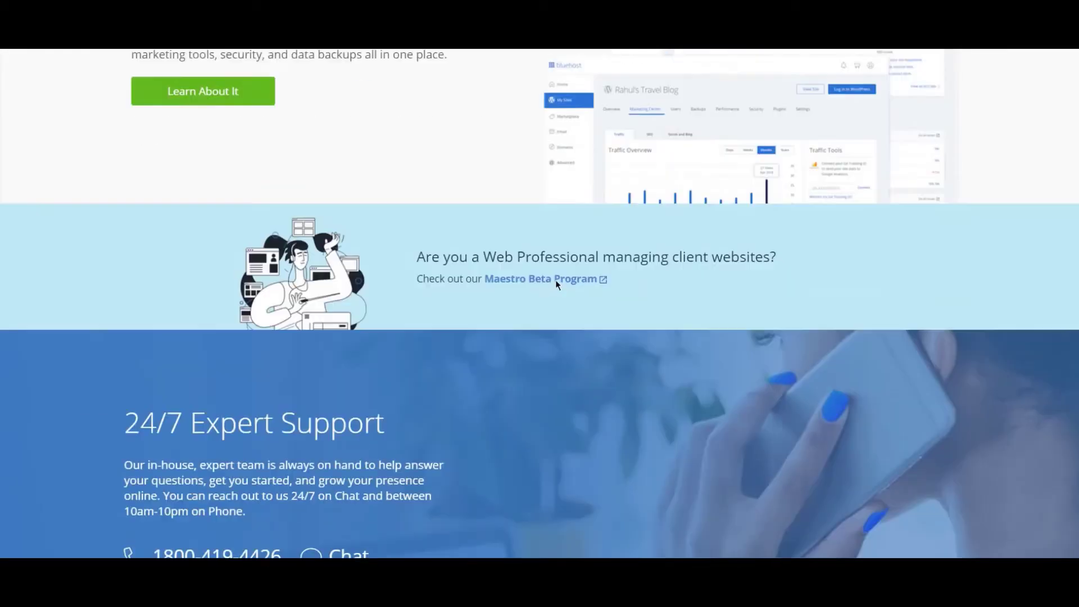
scroll(556, 285, down, 1)
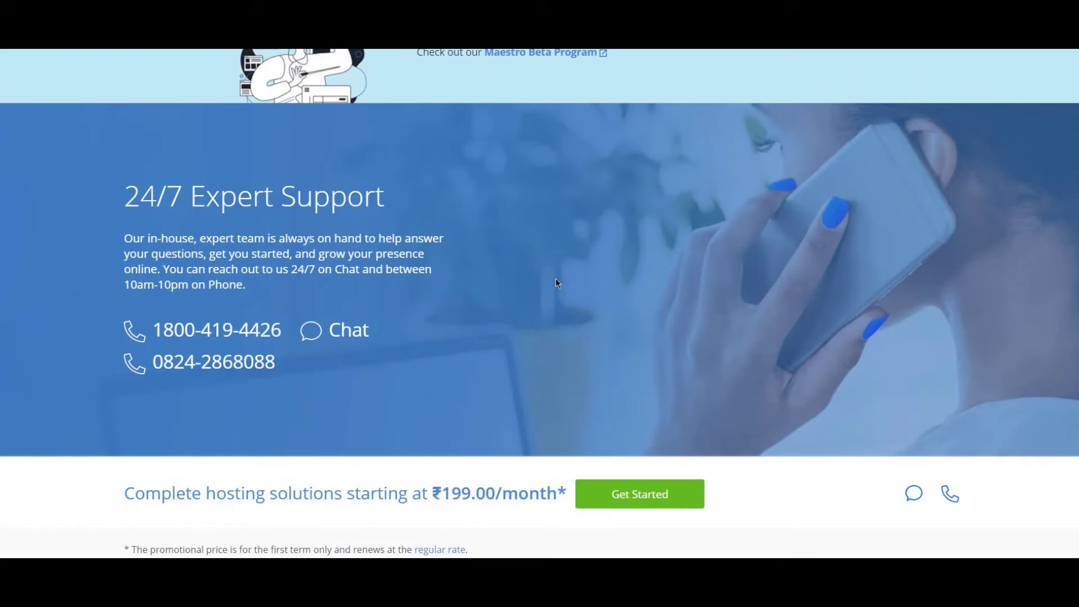
scroll(555, 279, down, 1)
scroll(555, 278, down, 1)
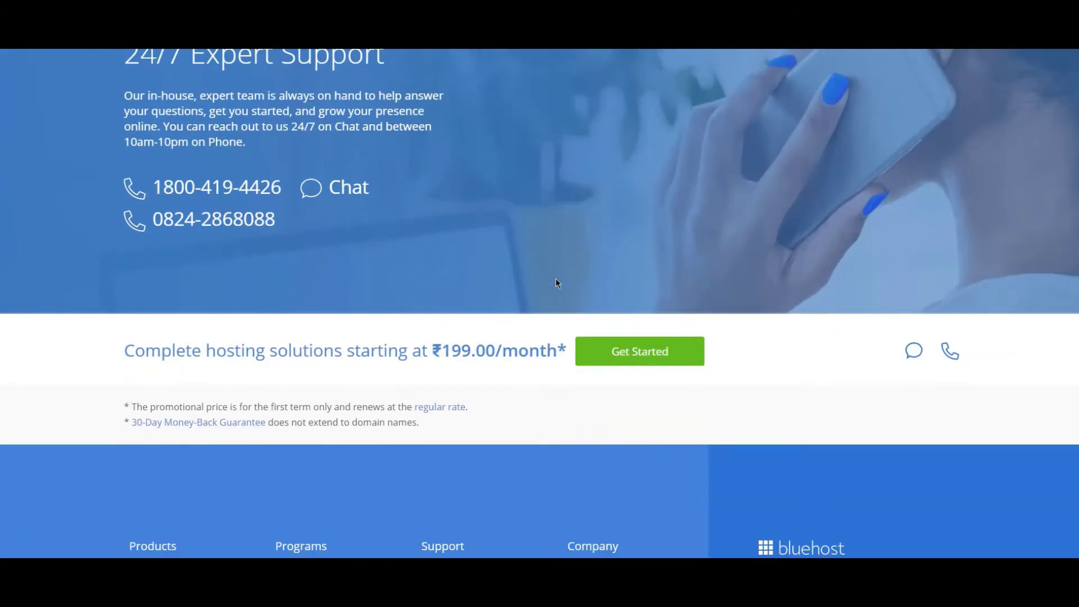
scroll(555, 278, up, 2)
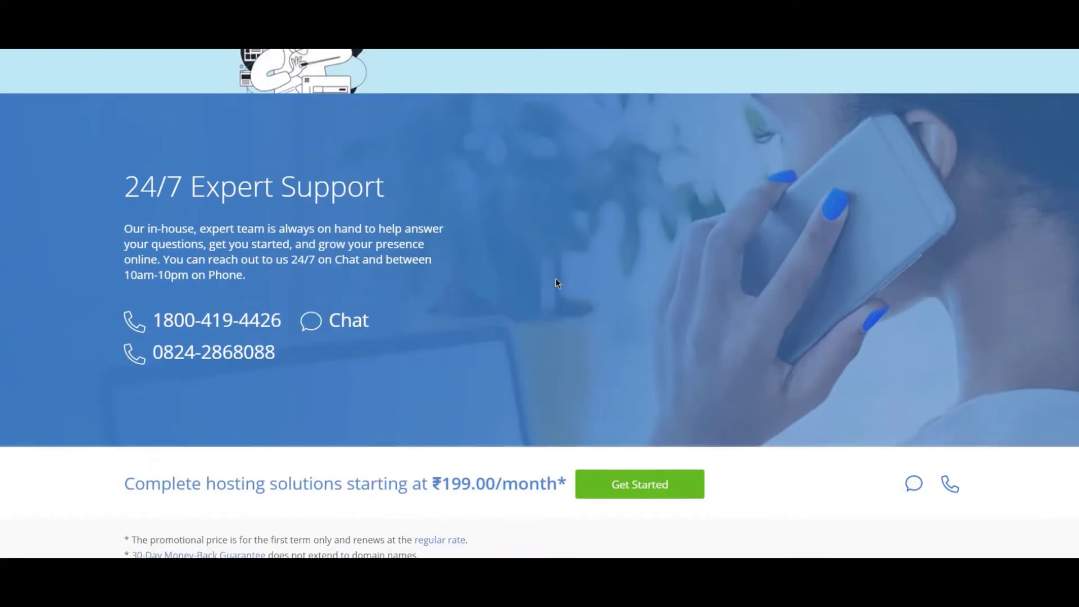
scroll(555, 278, down, 5)
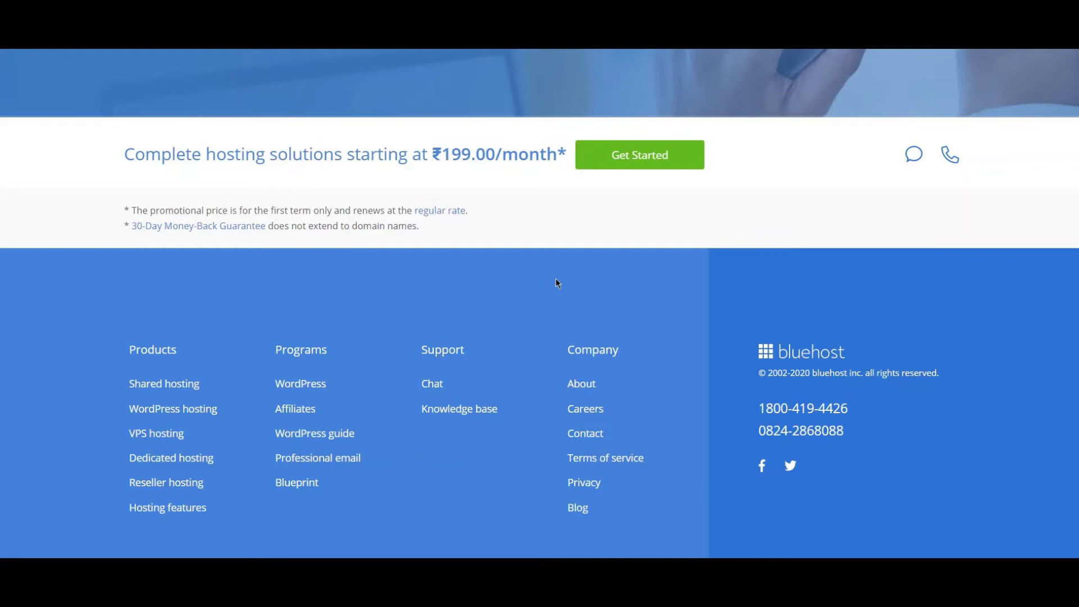
scroll(555, 278, up, 7)
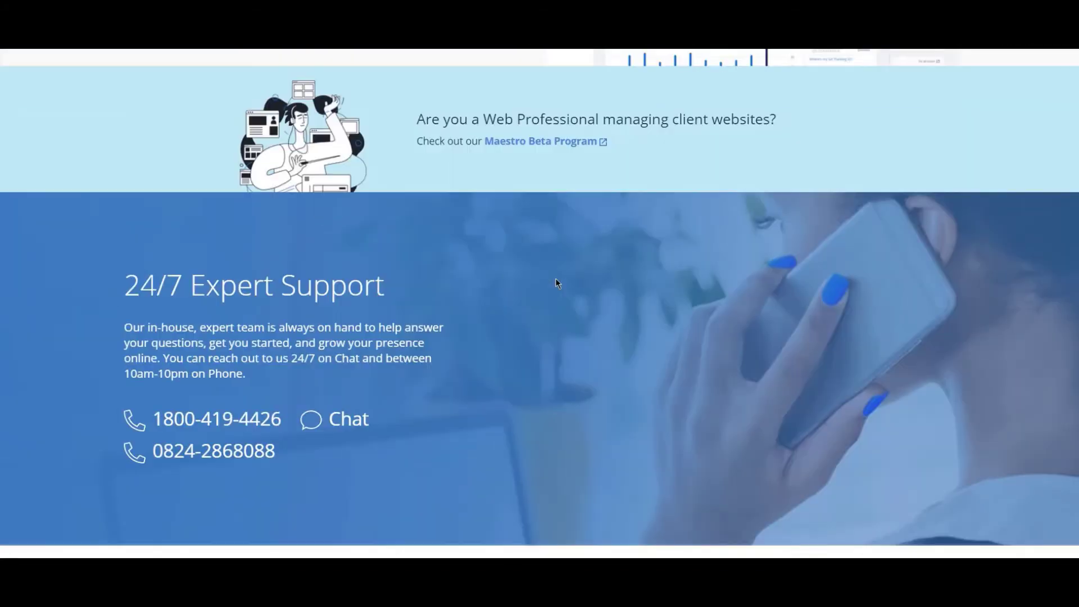
scroll(555, 278, up, 4)
scroll(291, 463, down, 3)
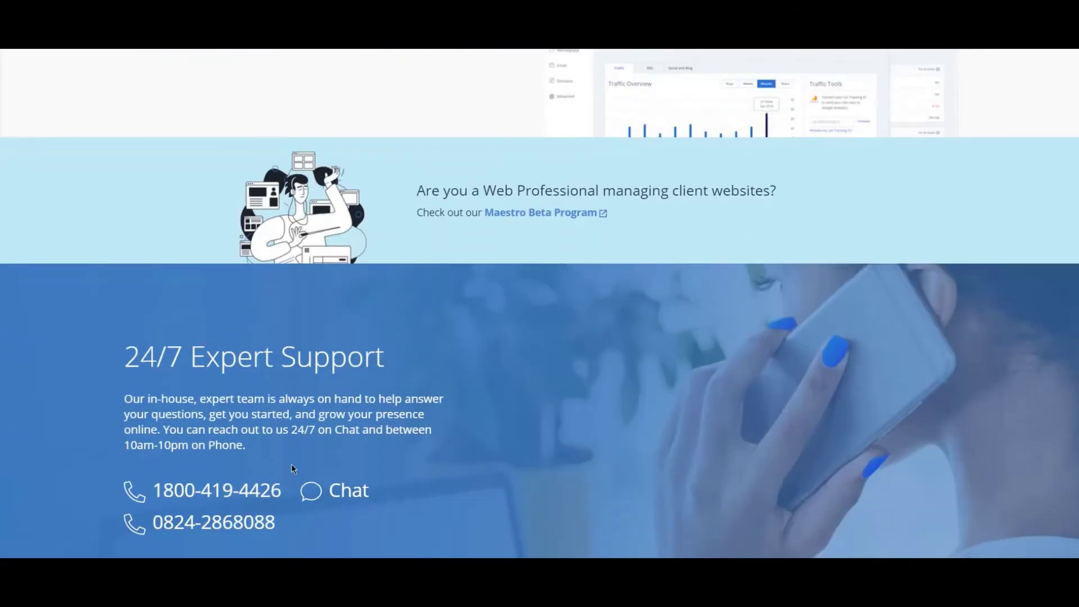
scroll(657, 292, up, 10)
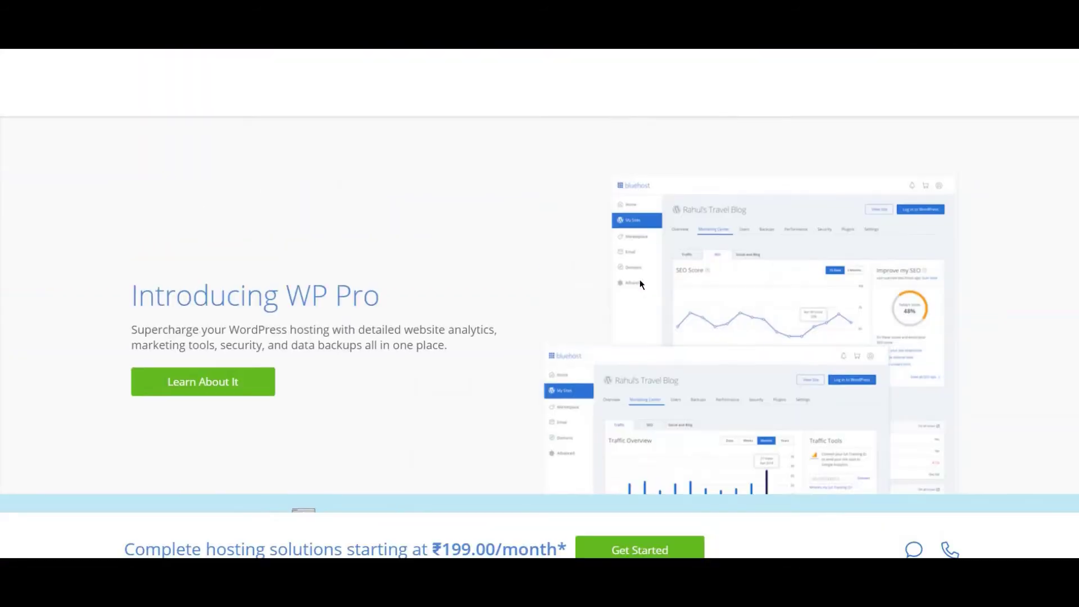
scroll(460, 300, up, 5)
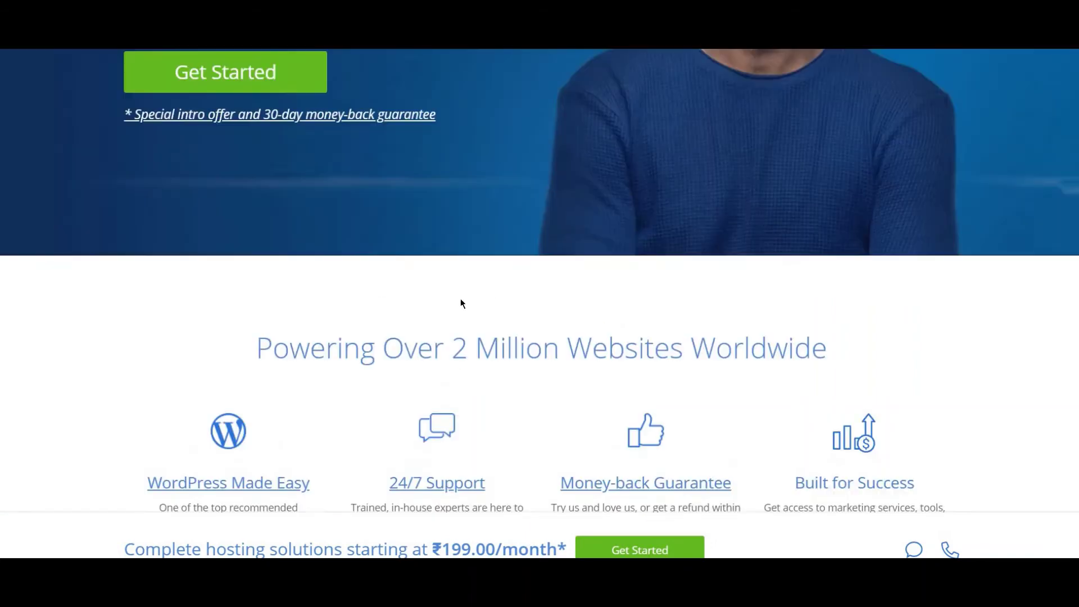
scroll(459, 296, up, 5)
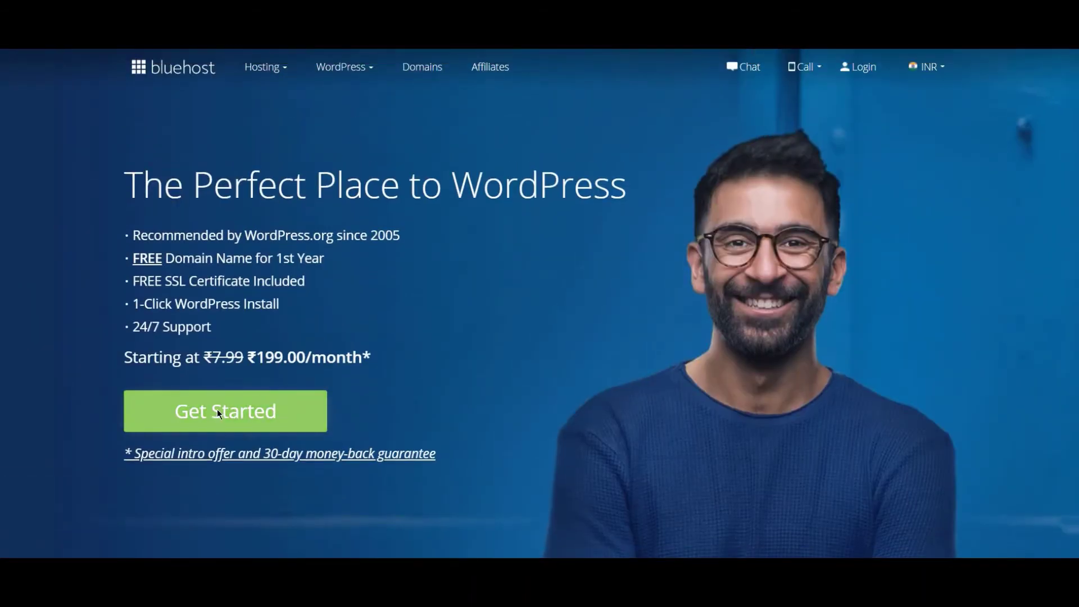
Open the WordPress hosting plans and review the plan tiers, included features, themes and WP Pro sections.
click(219, 414)
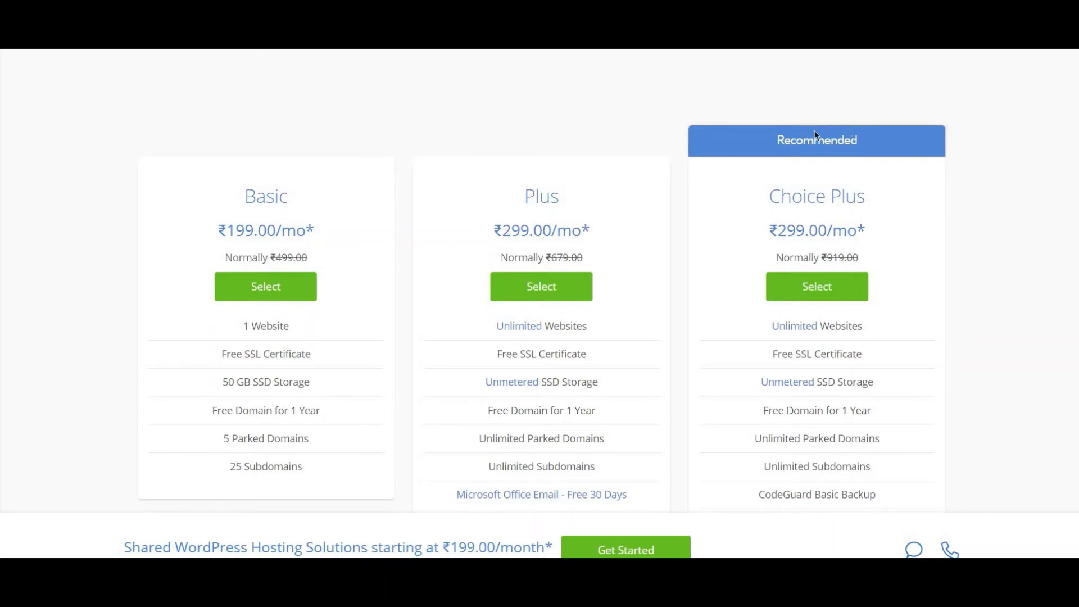
scroll(814, 130, down, 9)
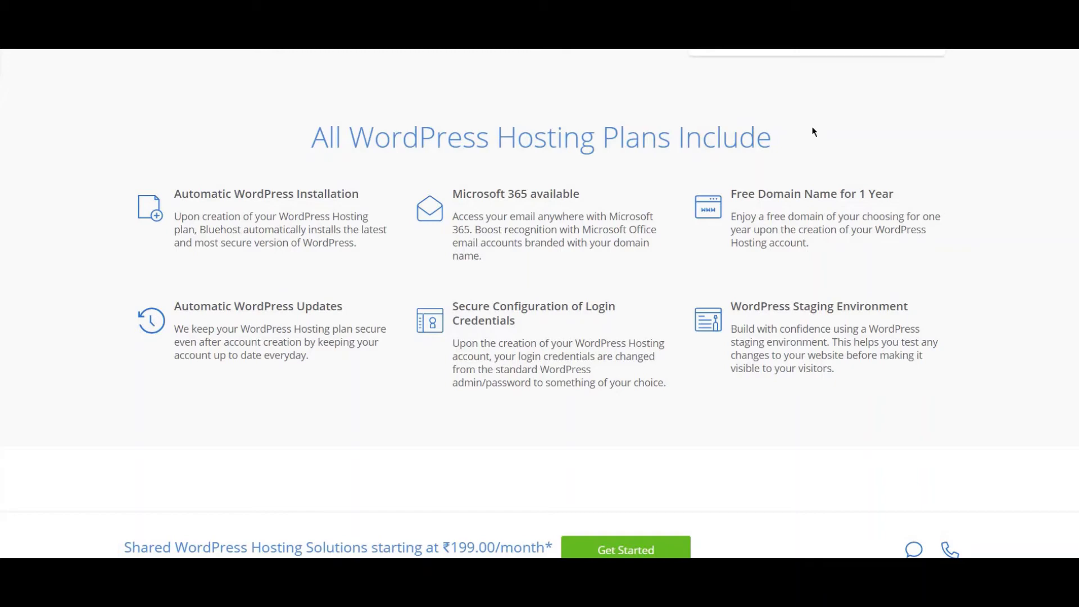
scroll(813, 132, down, 6)
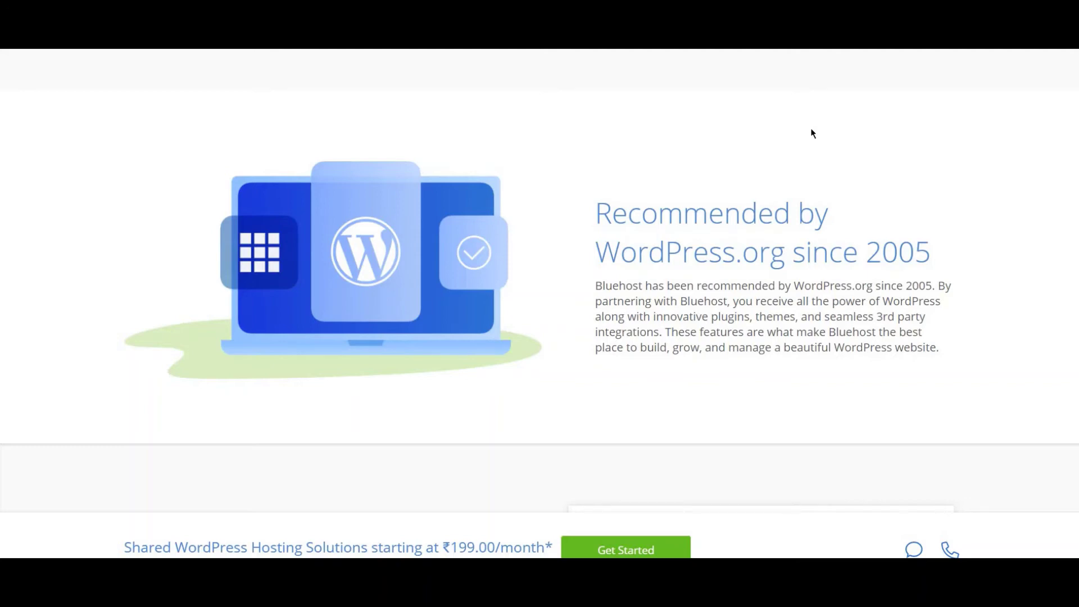
scroll(811, 133, down, 5)
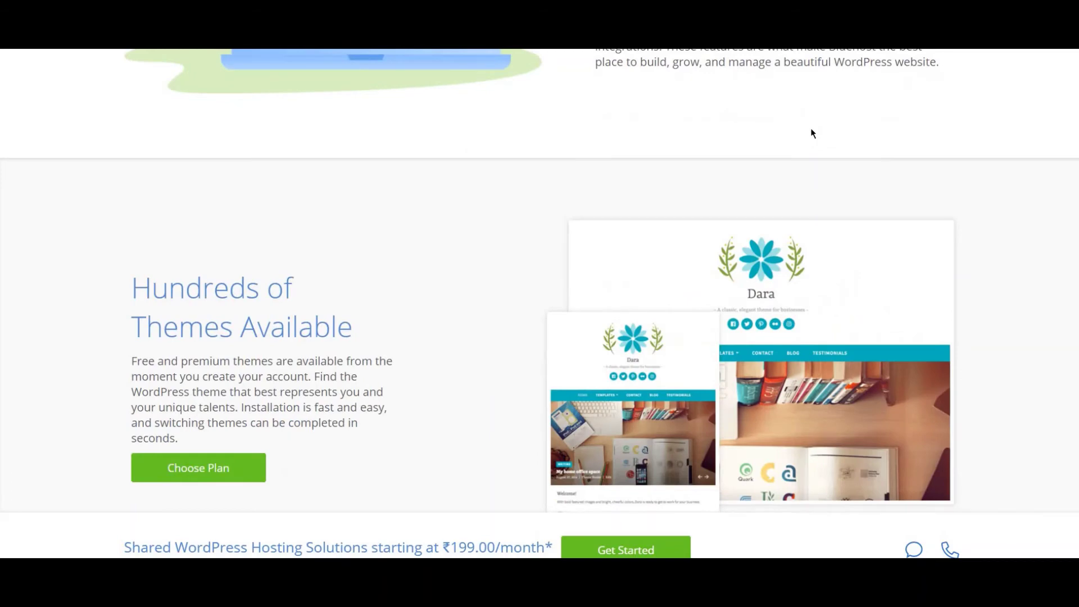
scroll(811, 134, down, 2)
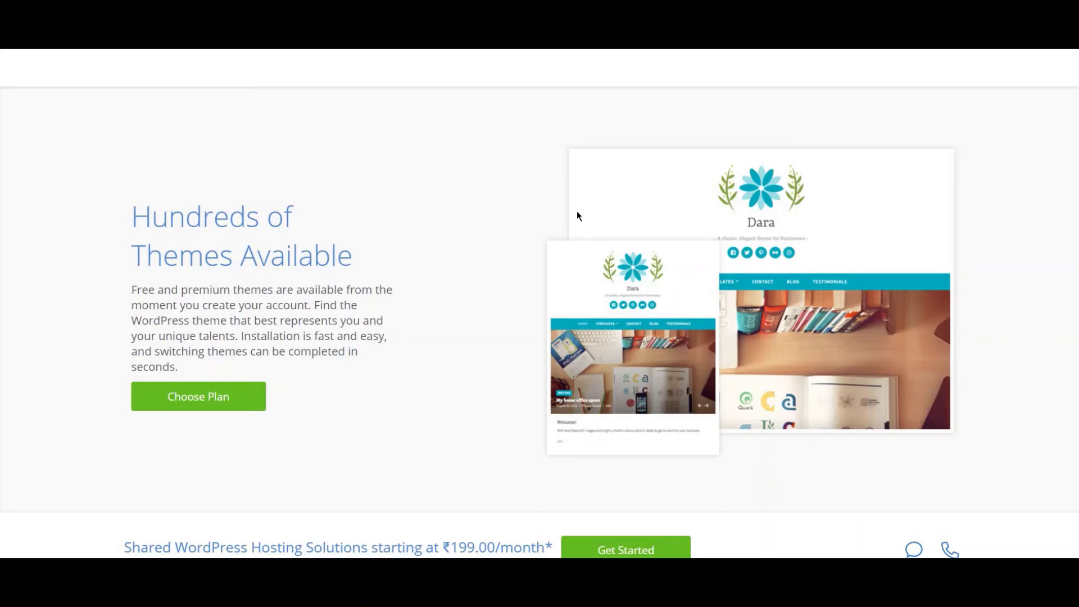
scroll(578, 214, down, 3)
scroll(577, 212, down, 4)
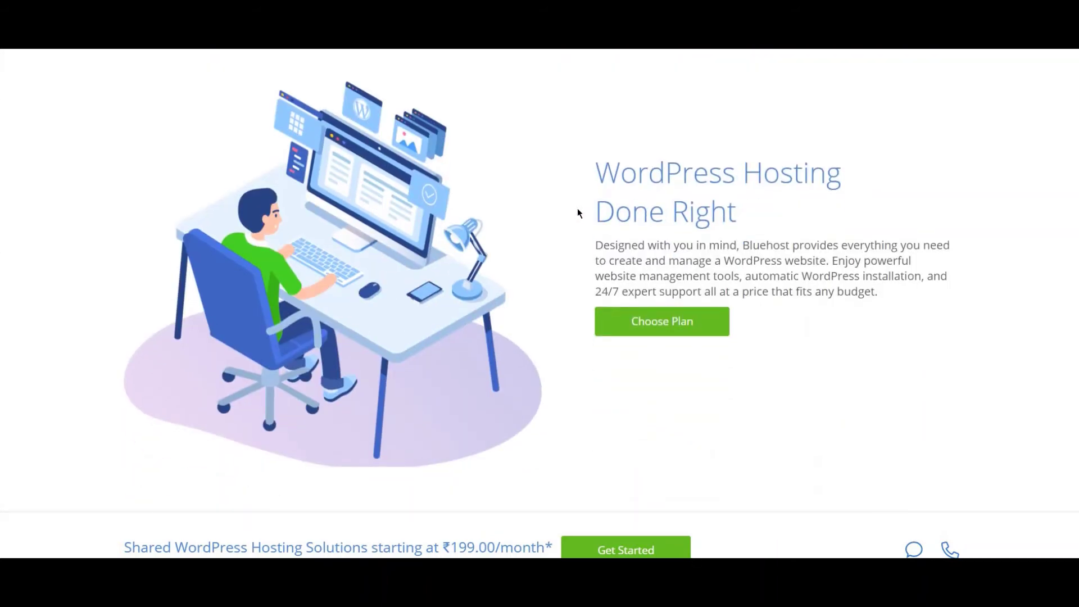
scroll(589, 209, down, 5)
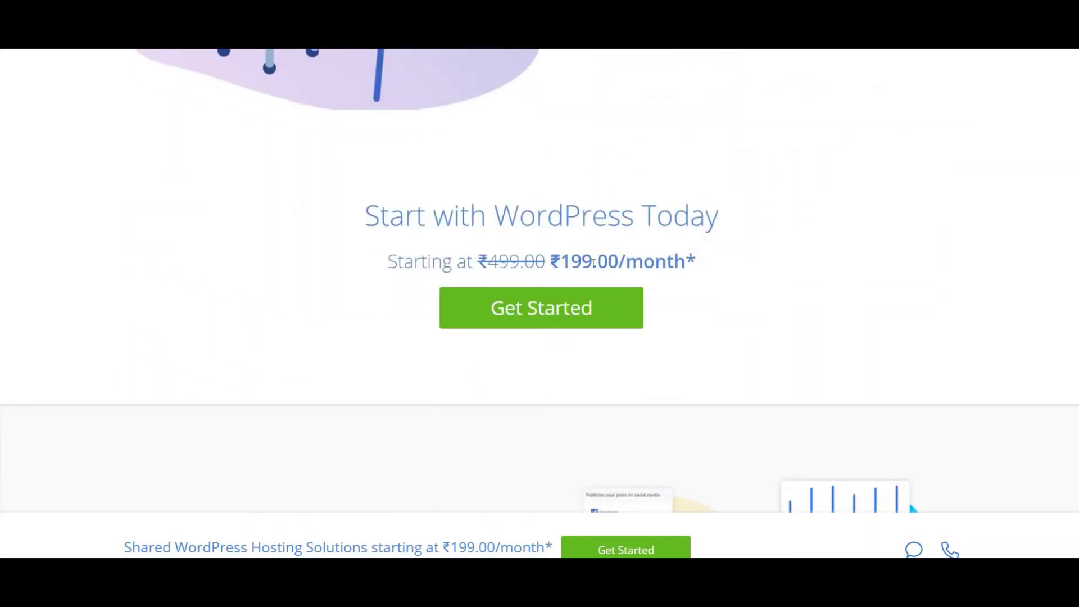
scroll(682, 303, down, 9)
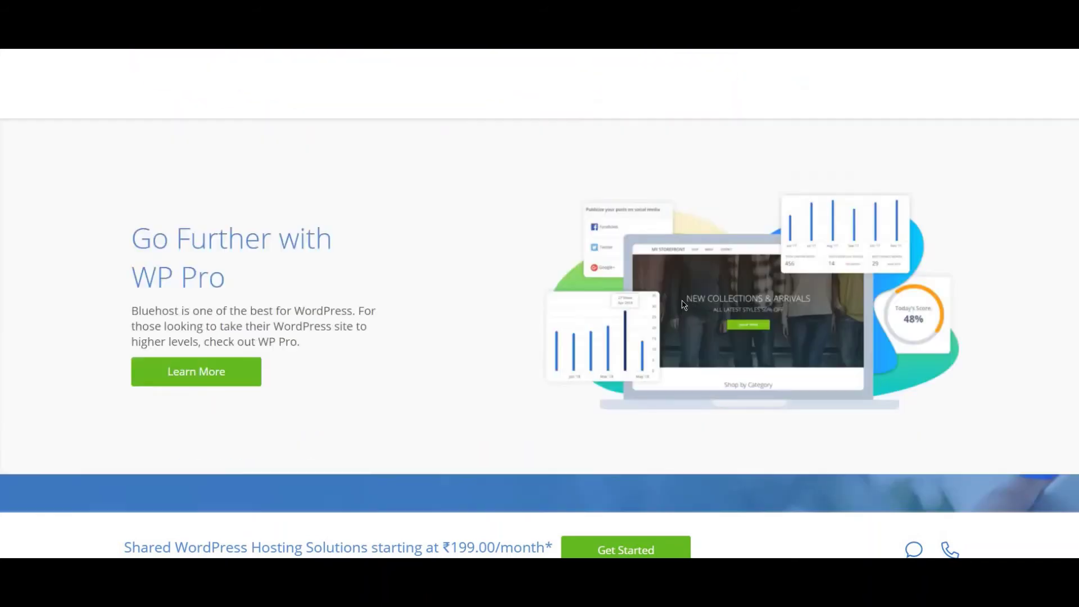
Return to the plan comparison and select the Basic WordPress hosting plan at ₹199.00/mo.
scroll(682, 303, up, 20)
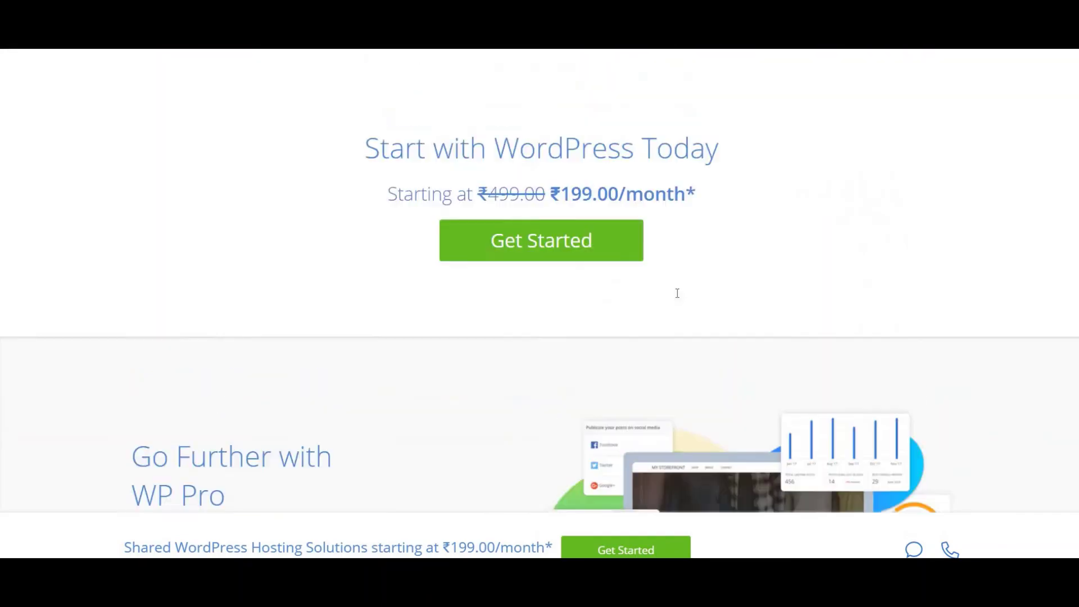
scroll(676, 288, up, 6)
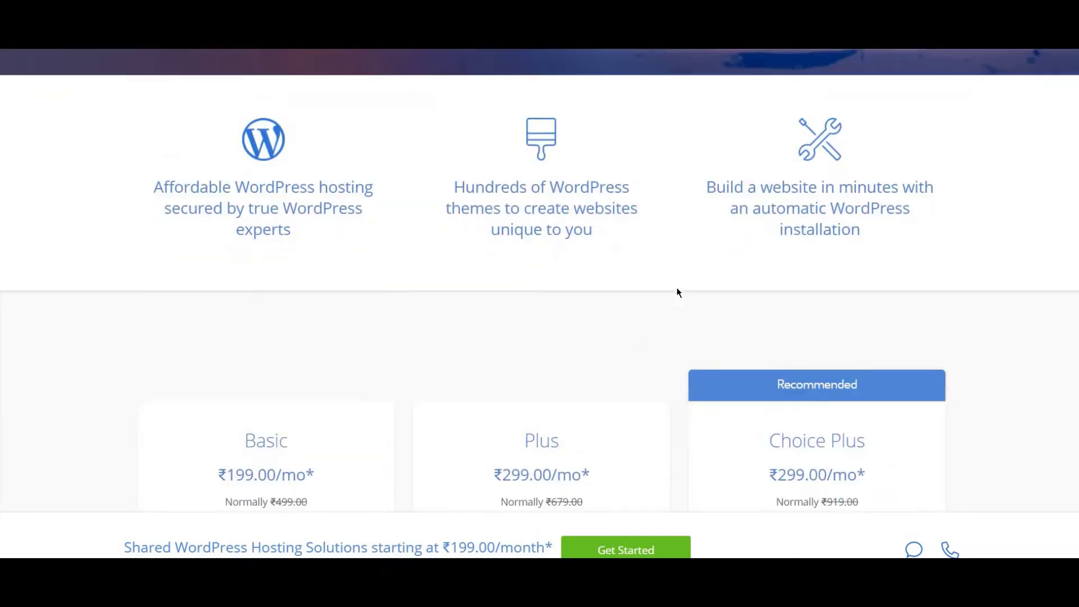
scroll(674, 287, down, 4)
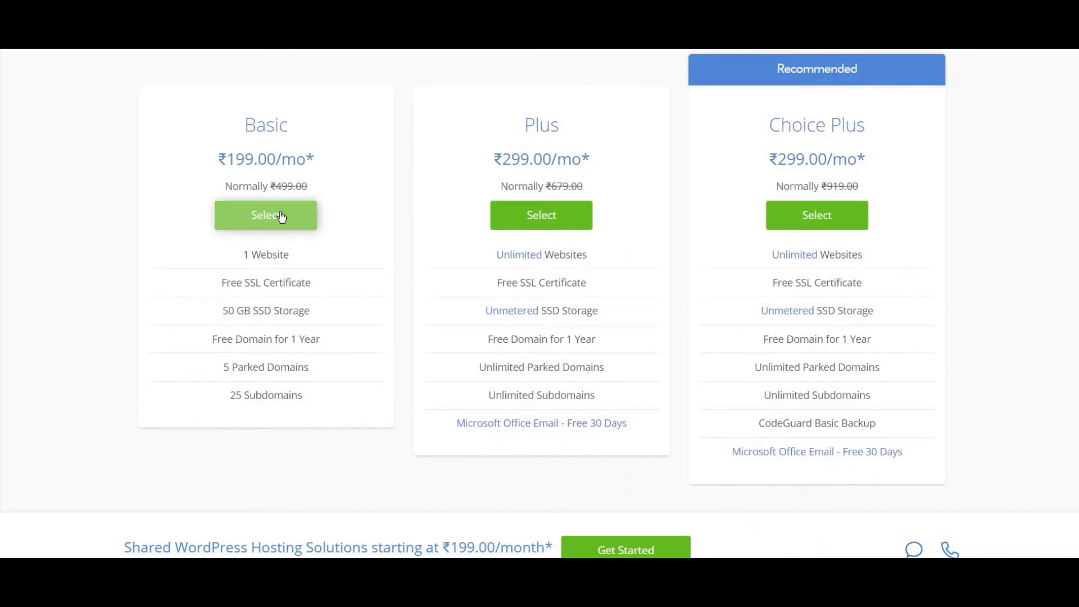
click(281, 217)
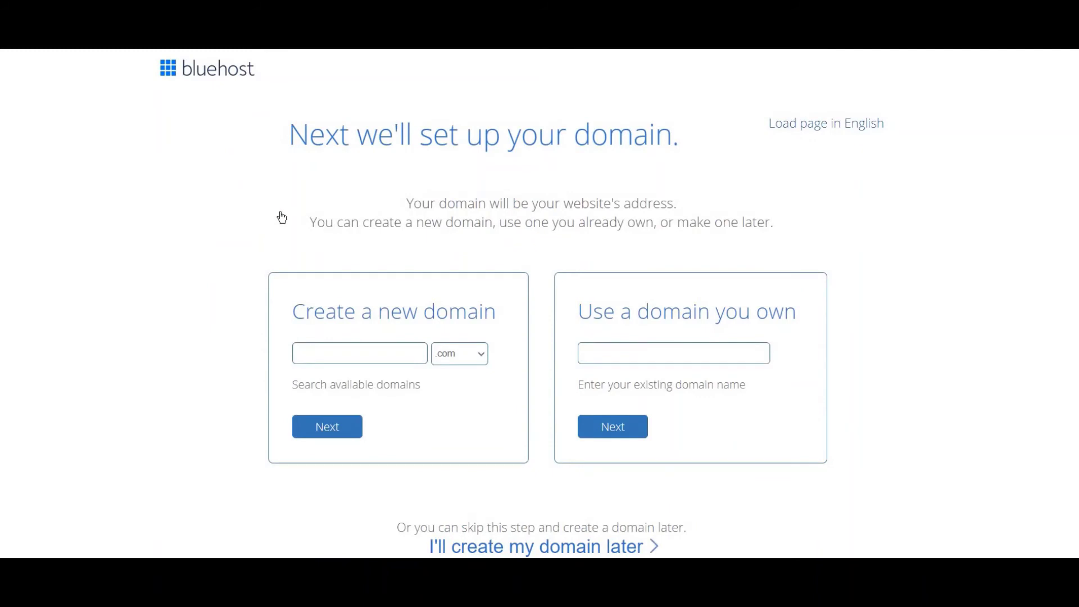
Search for the new domain mydailyroutine with the .com extension and choose the suggested MyBestDailyRoutine.com.
click(480, 355)
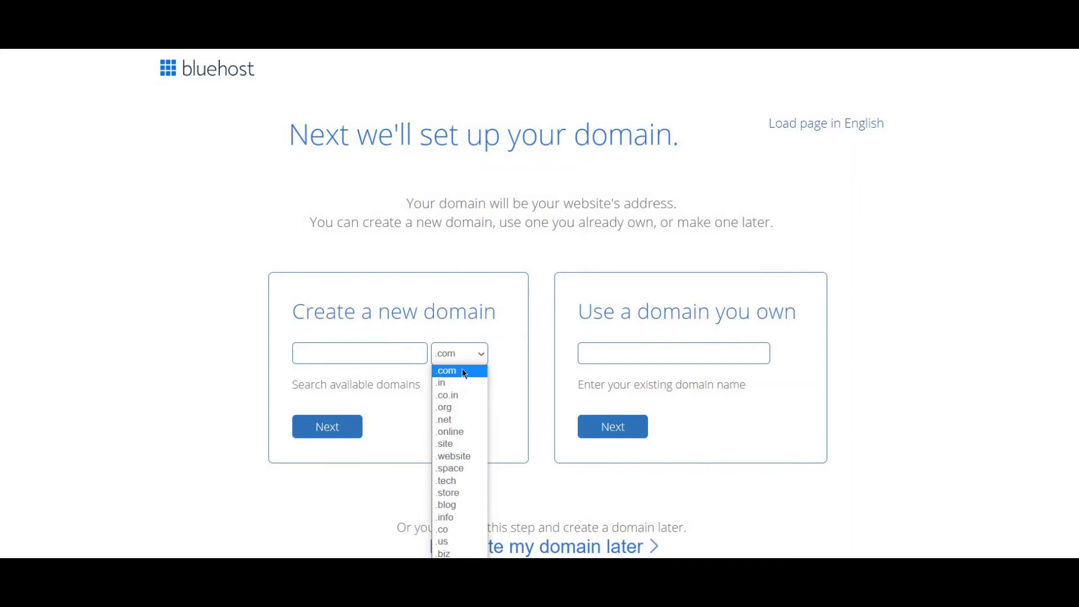
click(360, 355)
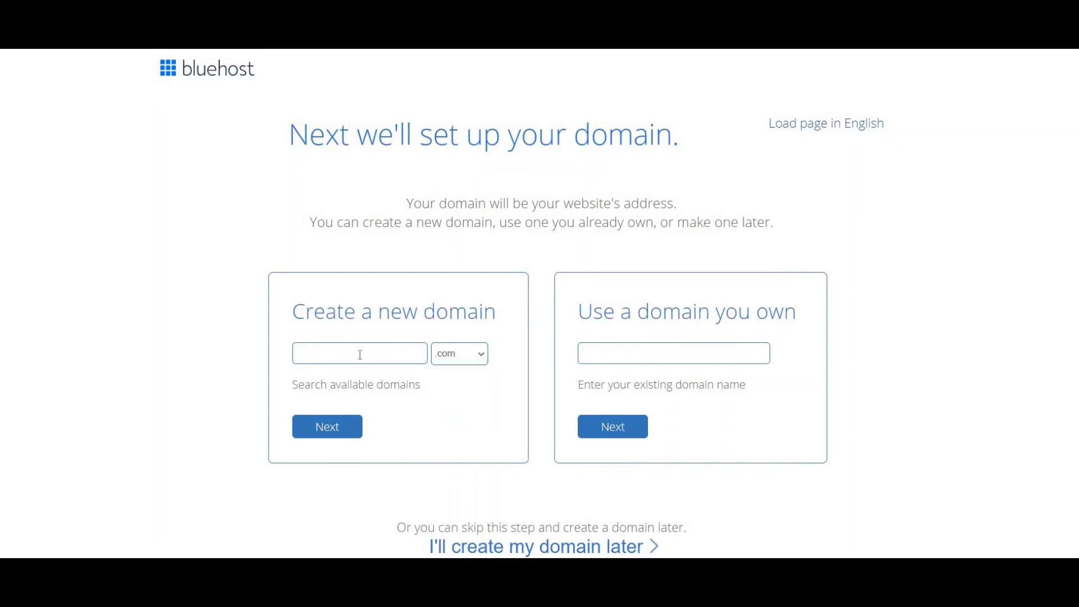
text(mydailyroutine)
click(338, 430)
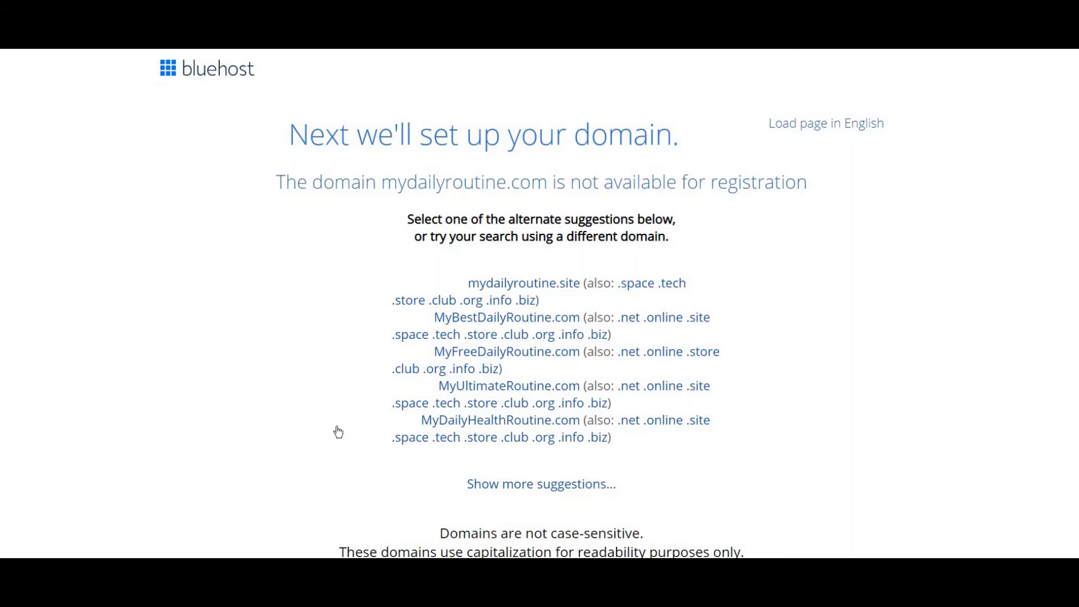
click(459, 318)
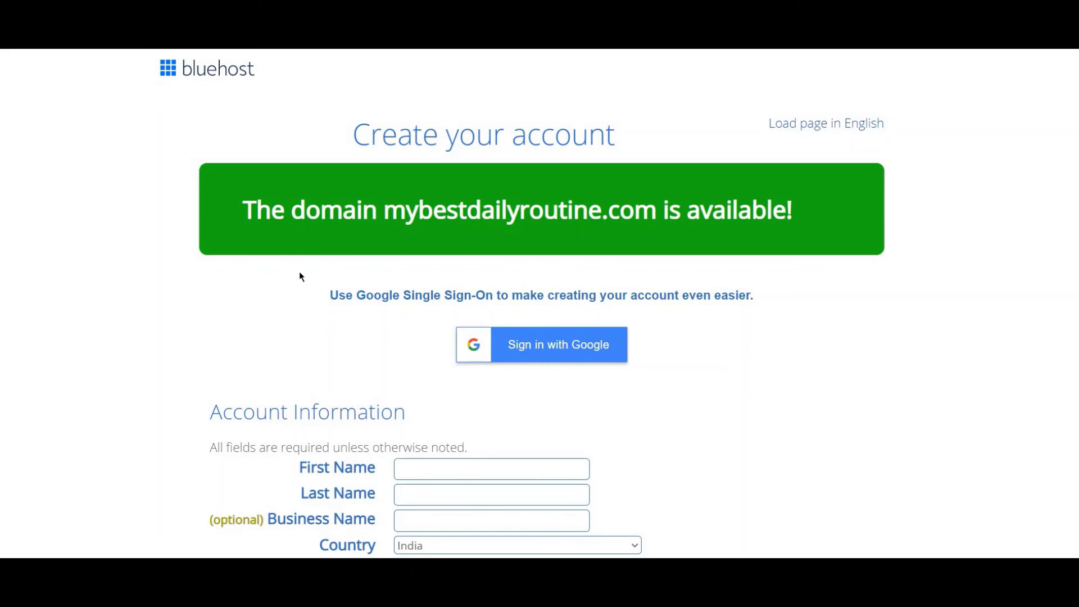
Examine the sign-up form's account, package, extras, payment and terms sections, and dismiss the contact-request pop-up.
scroll(301, 276, down, 5)
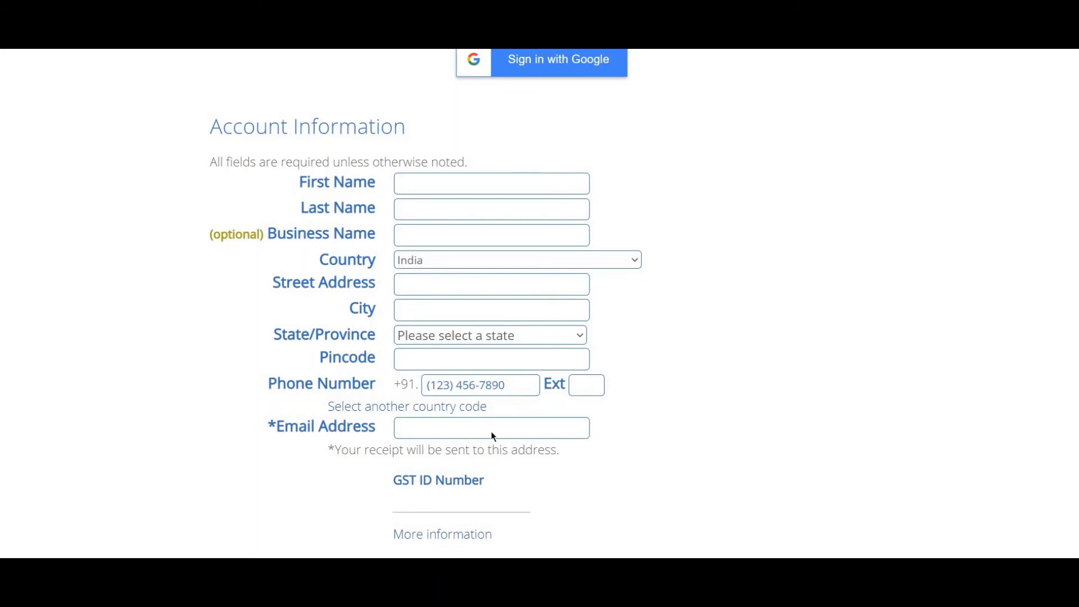
scroll(493, 436, down, 2)
scroll(492, 436, down, 6)
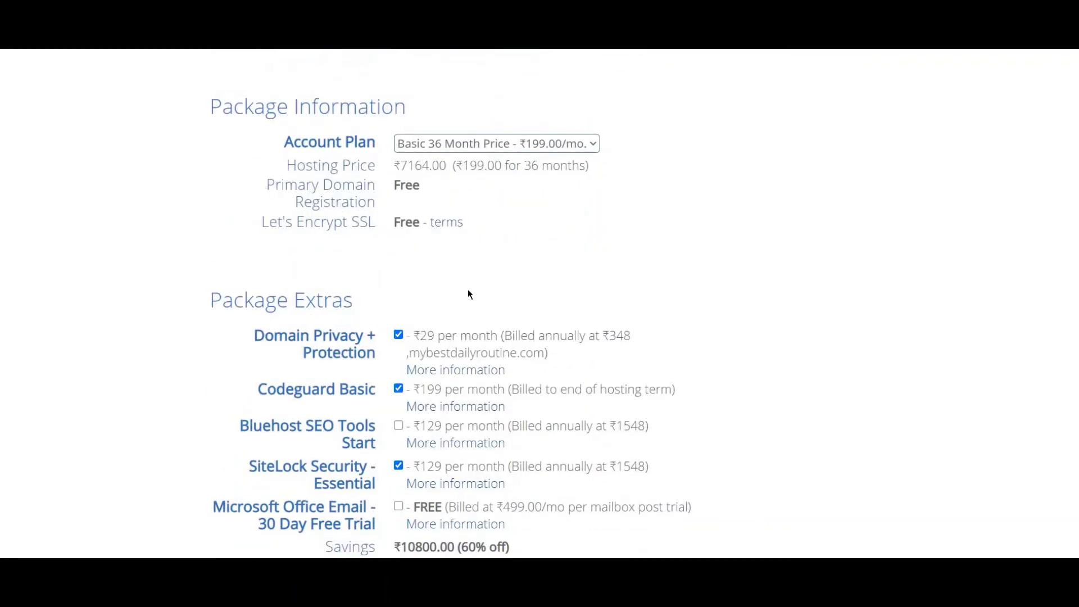
scroll(469, 287, down, 3)
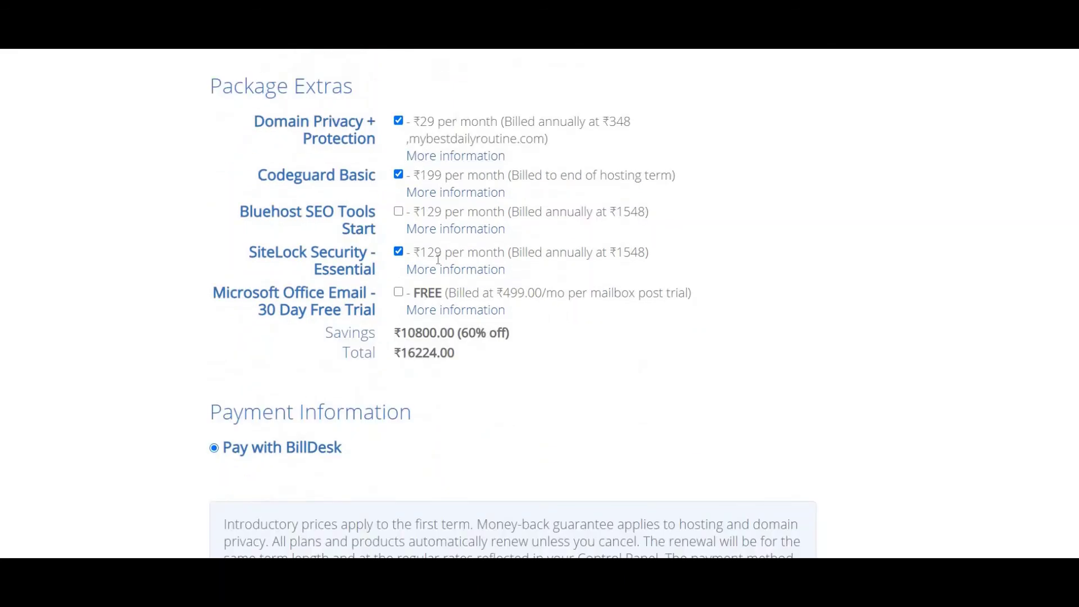
scroll(456, 355, down, 3)
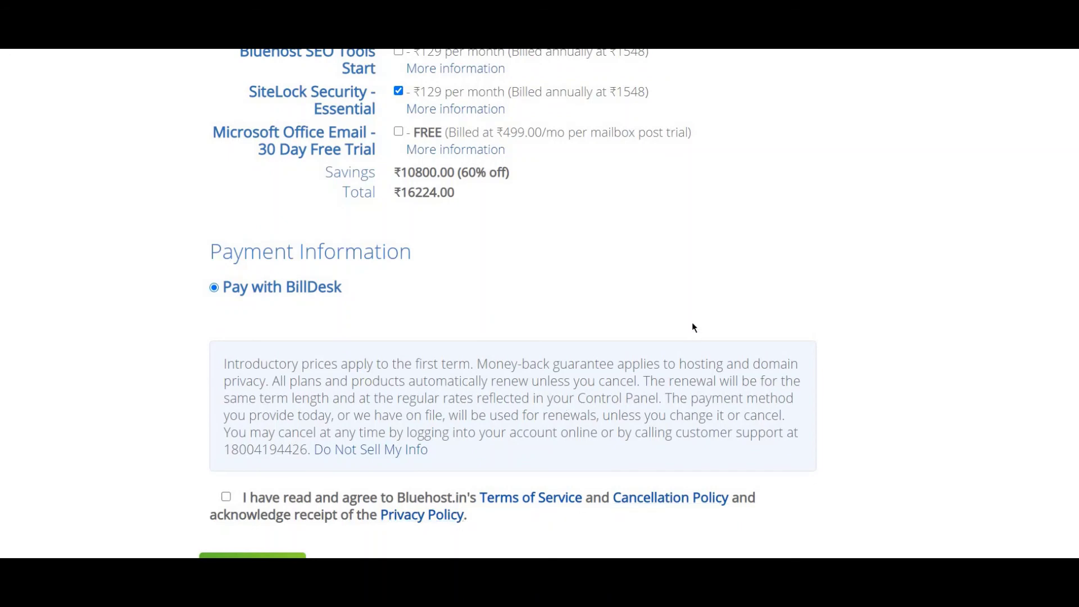
scroll(693, 323, up, 5)
scroll(693, 327, up, 10)
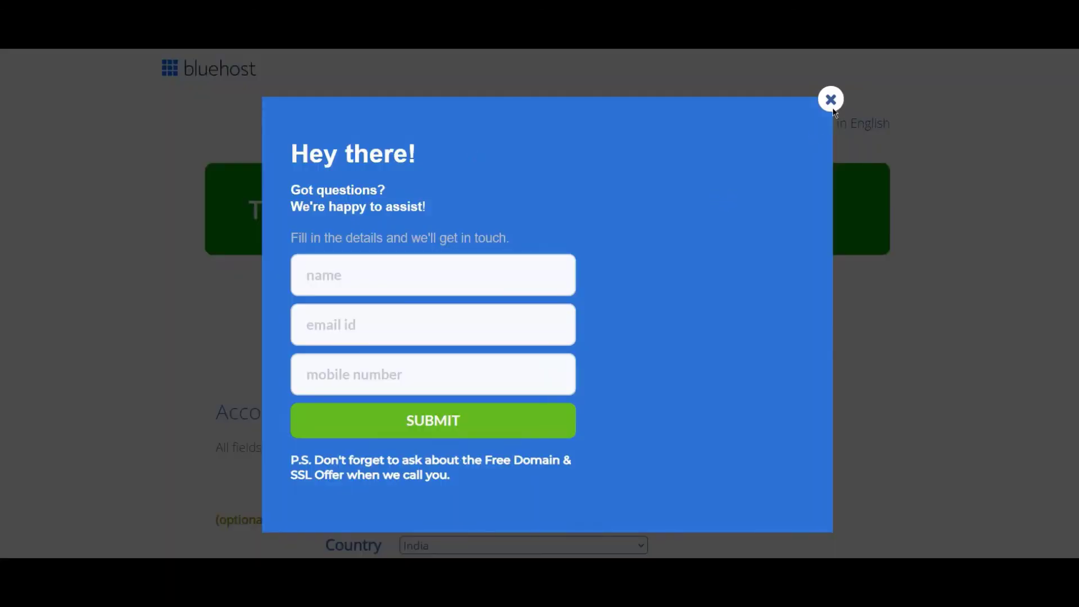
click(208, 73)
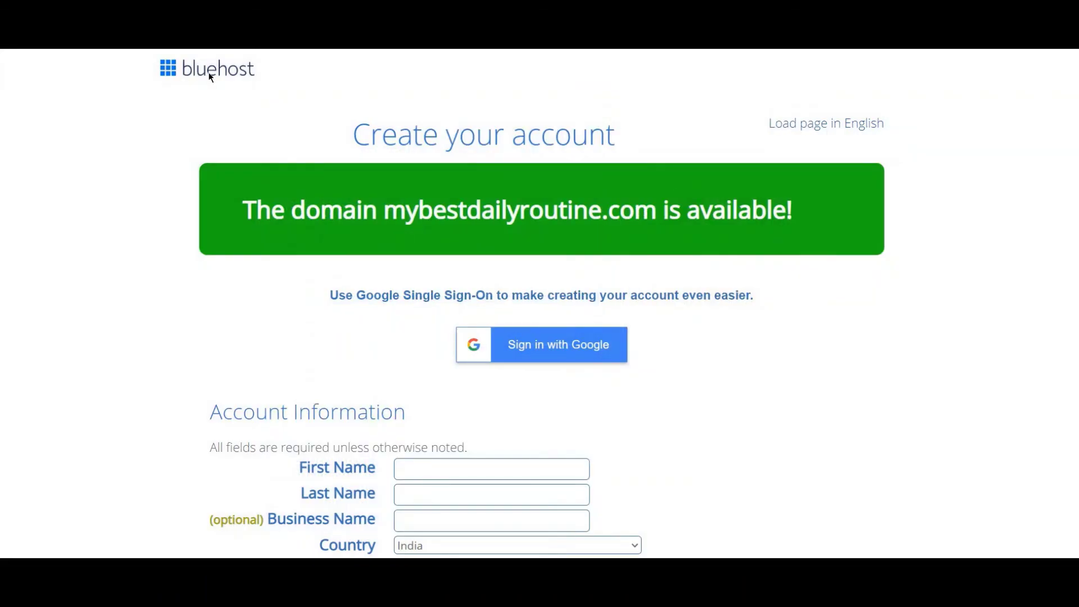